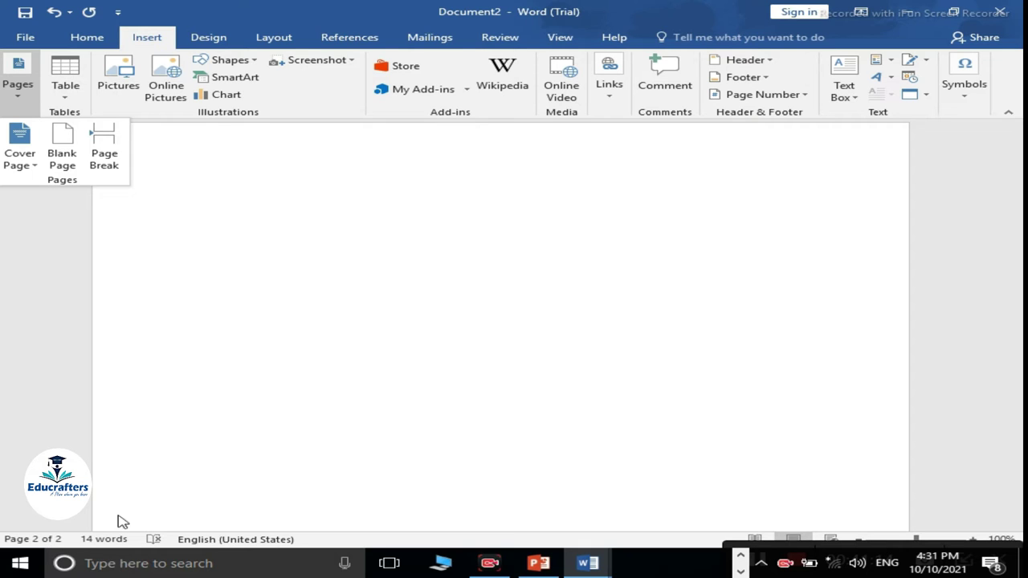
# Step: Insert three blank pages into Document2 from the Pages menu, bringing it to five pages
pyautogui.click(62, 159)
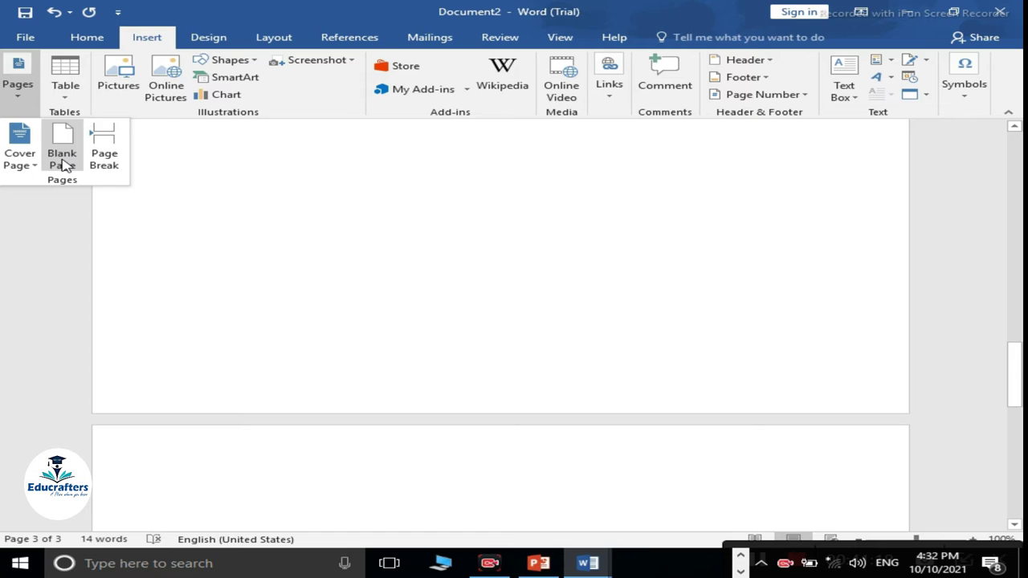
pyautogui.click(65, 163)
pyautogui.click(64, 163)
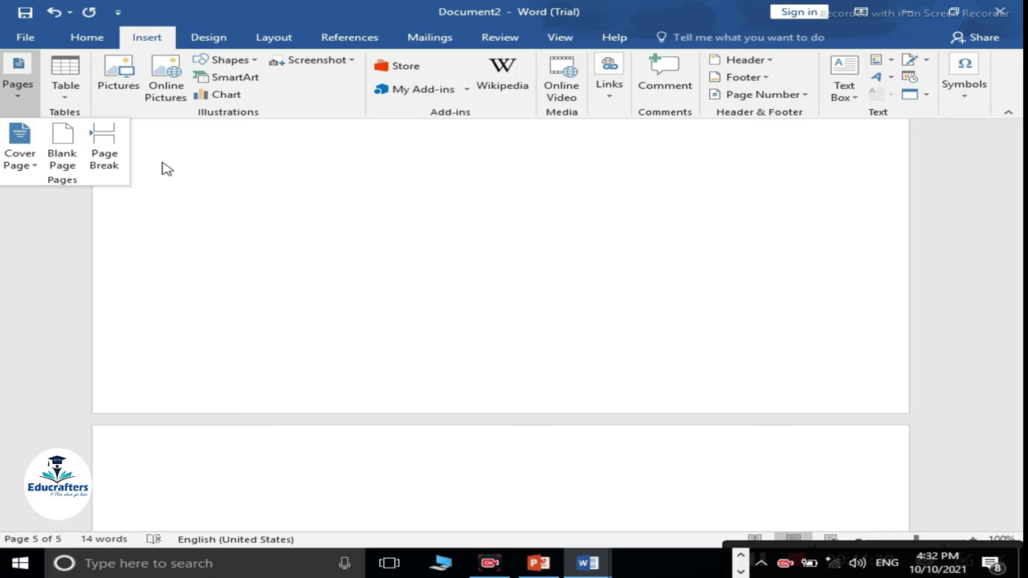
pyautogui.click(642, 488)
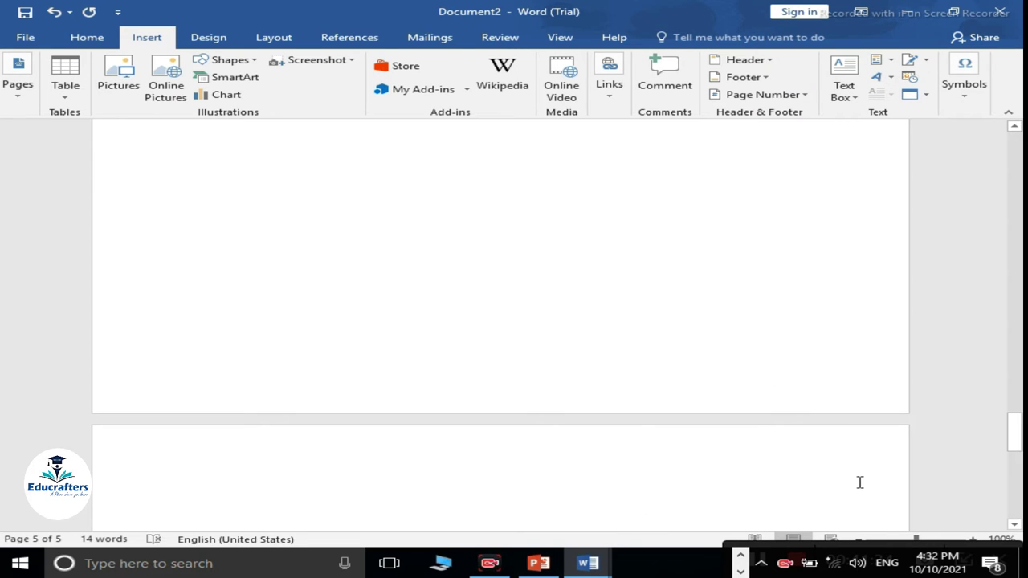
# Step: Bring up the Rules and regulations document and place the cursor on the line below item 4
pyautogui.moveTo(588, 563)
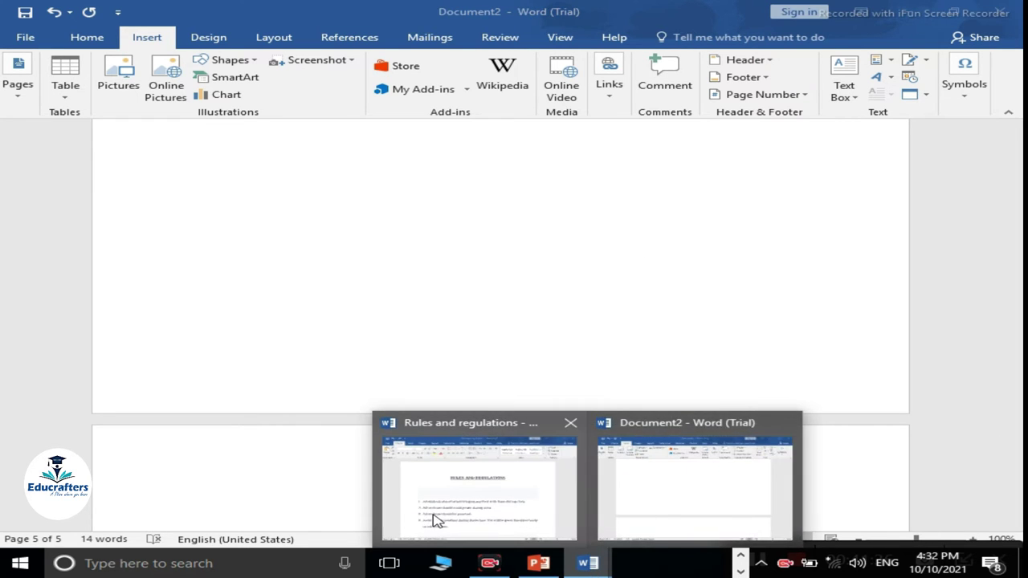
pyautogui.click(436, 521)
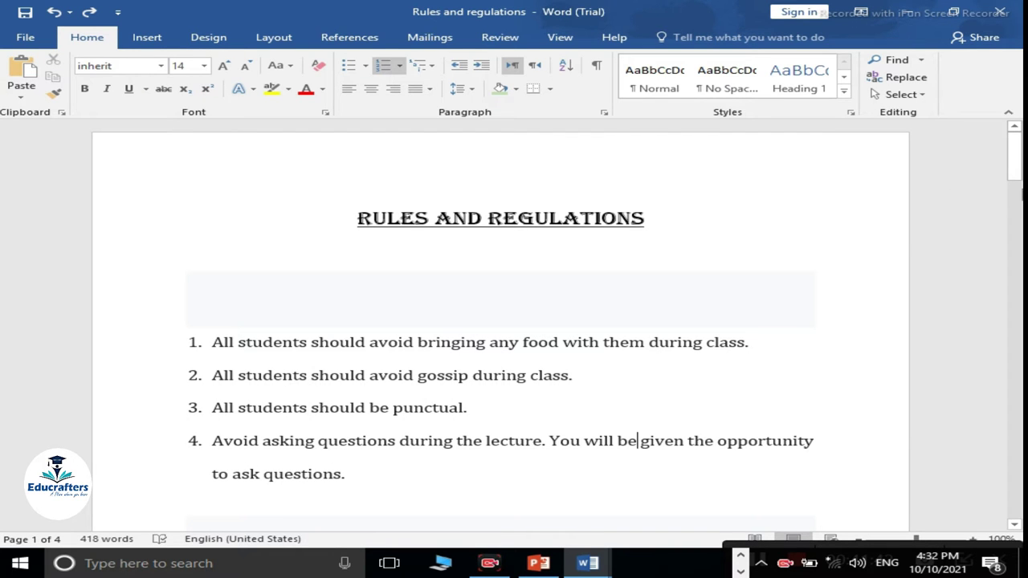
pyautogui.moveTo(1014, 156); pyautogui.dragTo(1015, 188)
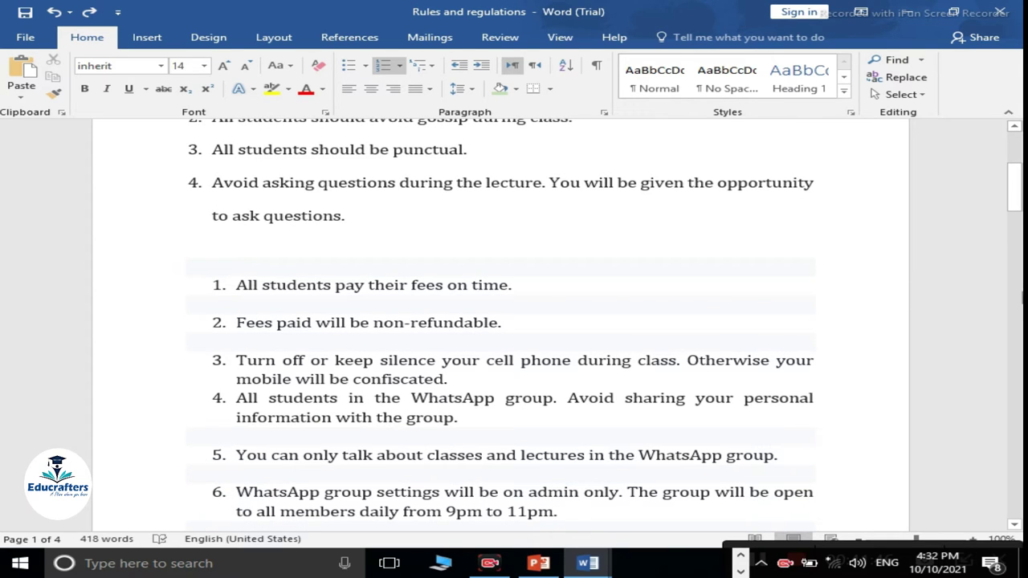
pyautogui.moveTo(1014, 209)
pyautogui.mouseDown()
pyautogui.moveTo(1014, 233)
pyautogui.moveTo(1014, 220)
pyautogui.mouseUp()
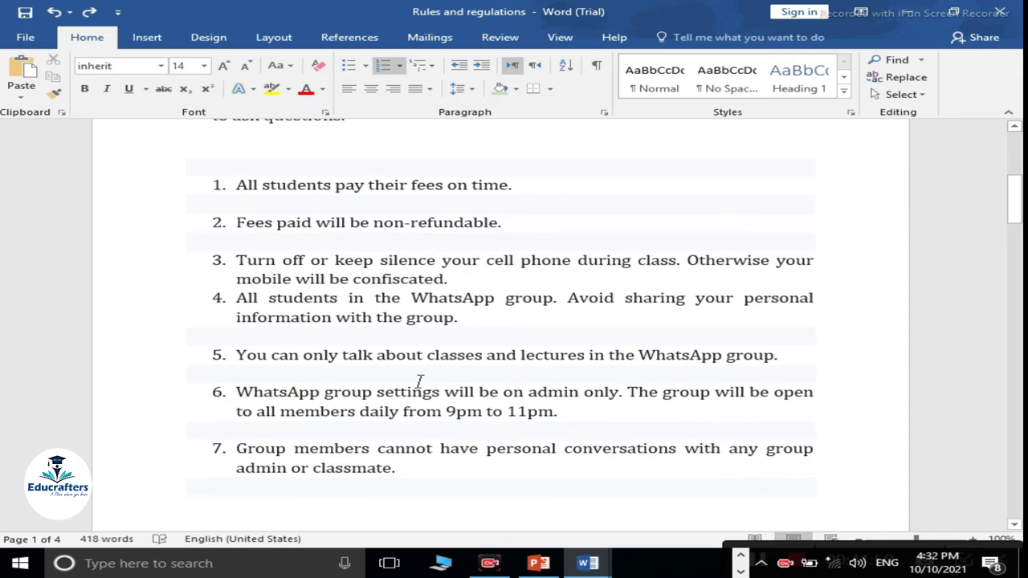
pyautogui.click(279, 334)
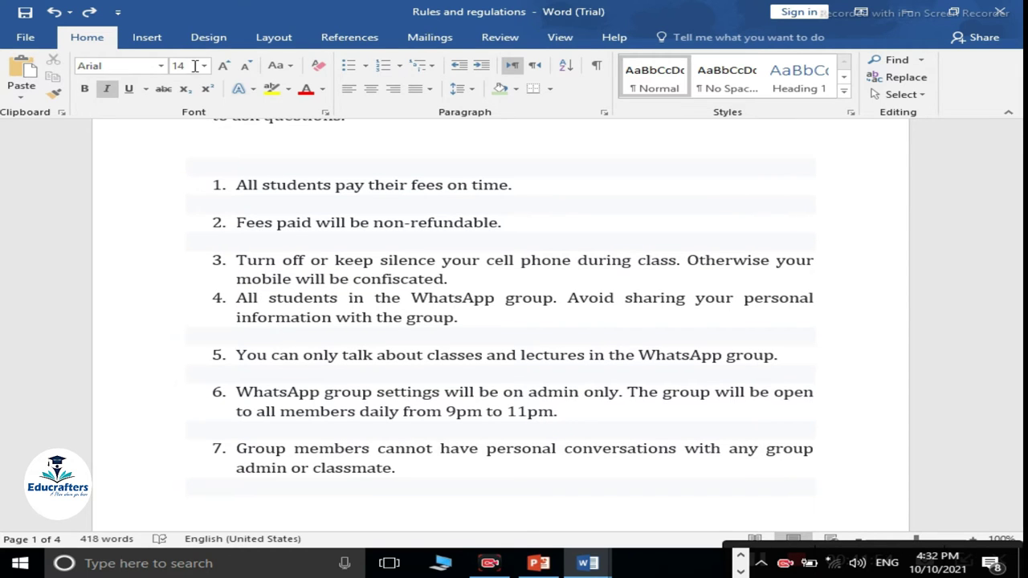
# Step: Insert a page break so rules 5–10 start on a new page
pyautogui.click(135, 40)
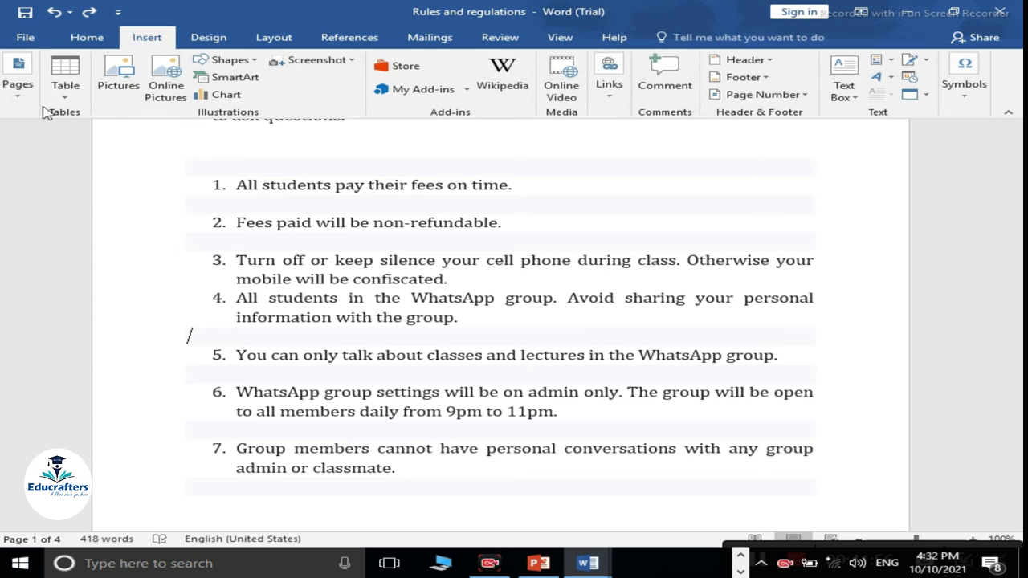
pyautogui.click(26, 89)
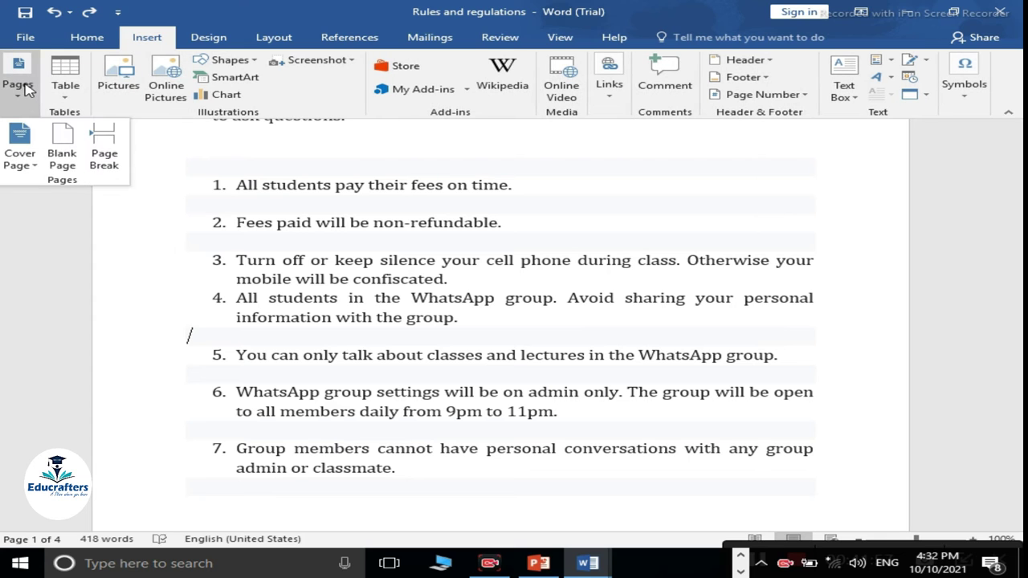
pyautogui.click(105, 152)
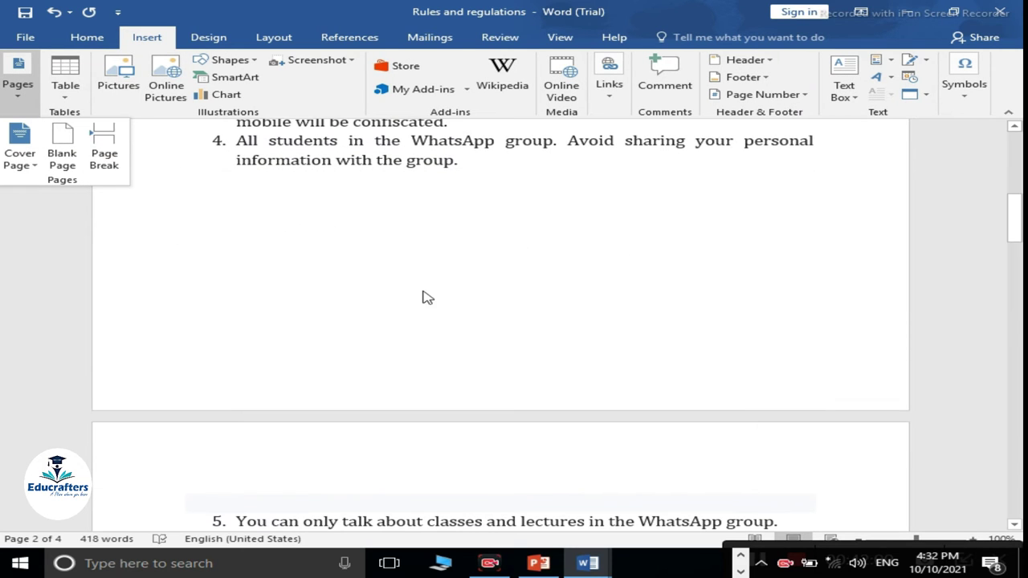
pyautogui.moveTo(1018, 224)
pyautogui.mouseDown()
pyautogui.moveTo(1019, 172)
pyautogui.moveTo(1020, 264)
pyautogui.mouseUp()
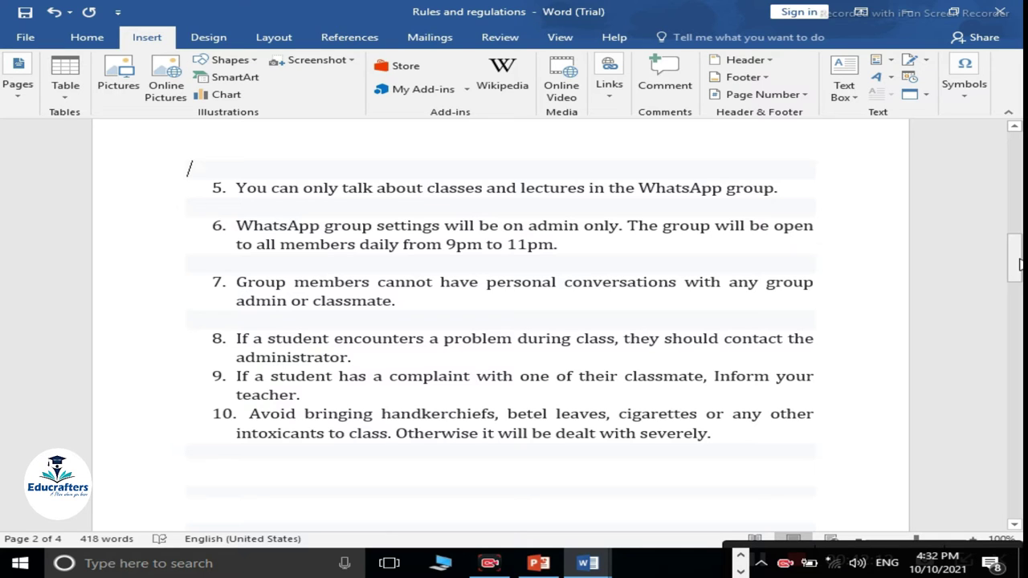
pyautogui.click(560, 41)
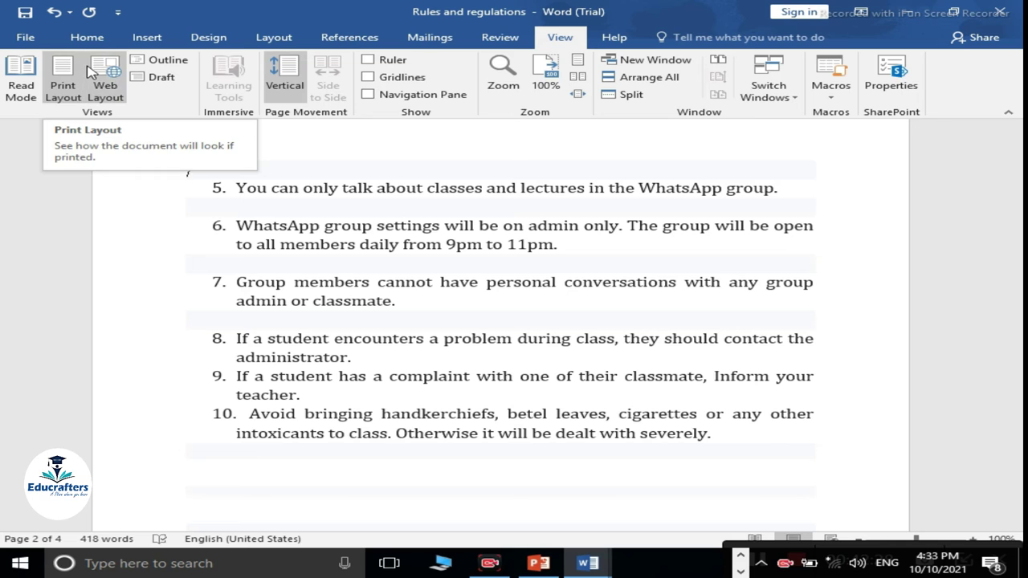
pyautogui.click(103, 72)
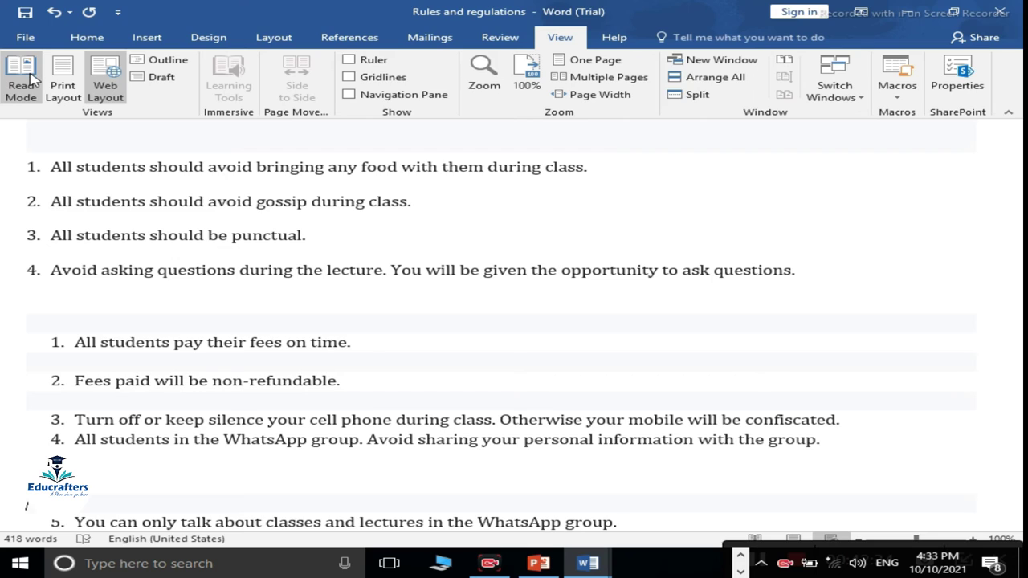
pyautogui.click(30, 78)
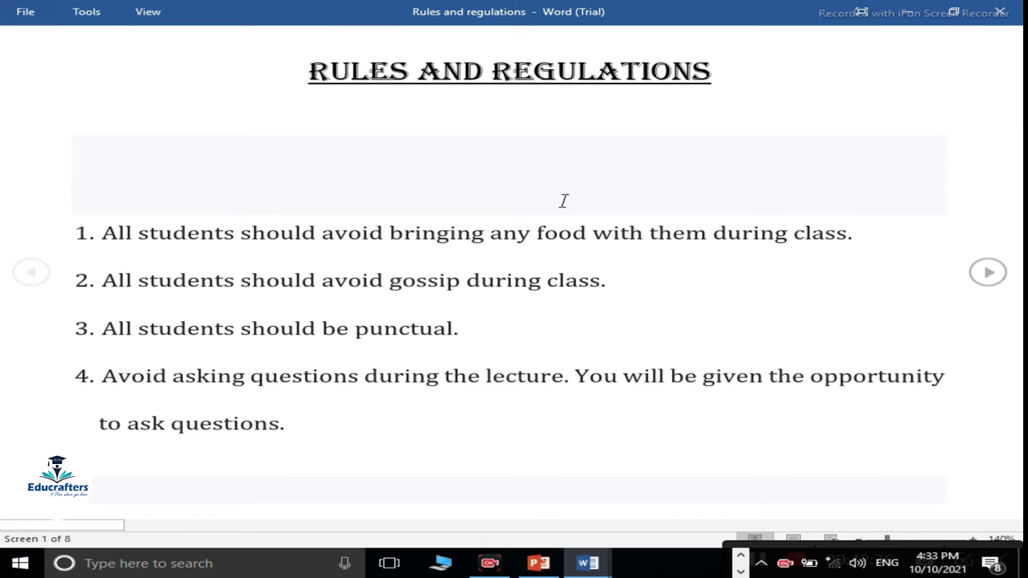
pyautogui.press('Escape')
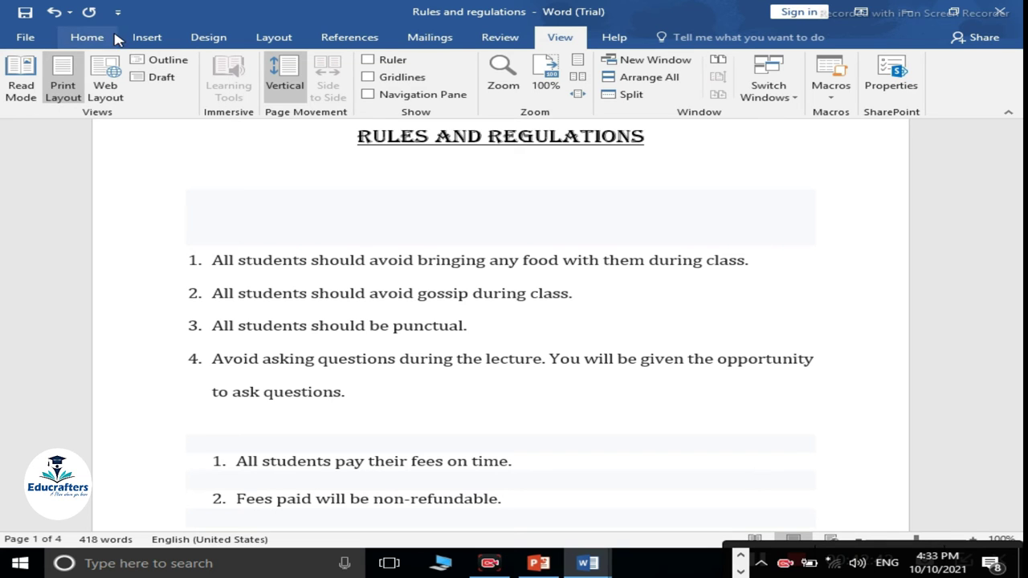
pyautogui.click(141, 38)
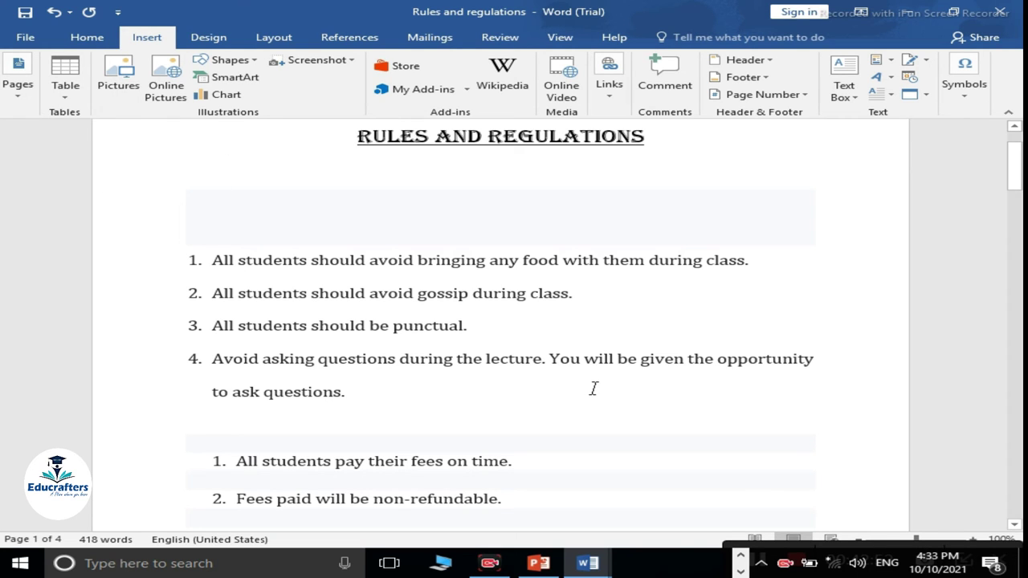
# Step: Create blank Document3 with Ctrl+N, dismiss the trial notice, and insert a 9x7 table
pyautogui.hotkey('ctrl', 'n')
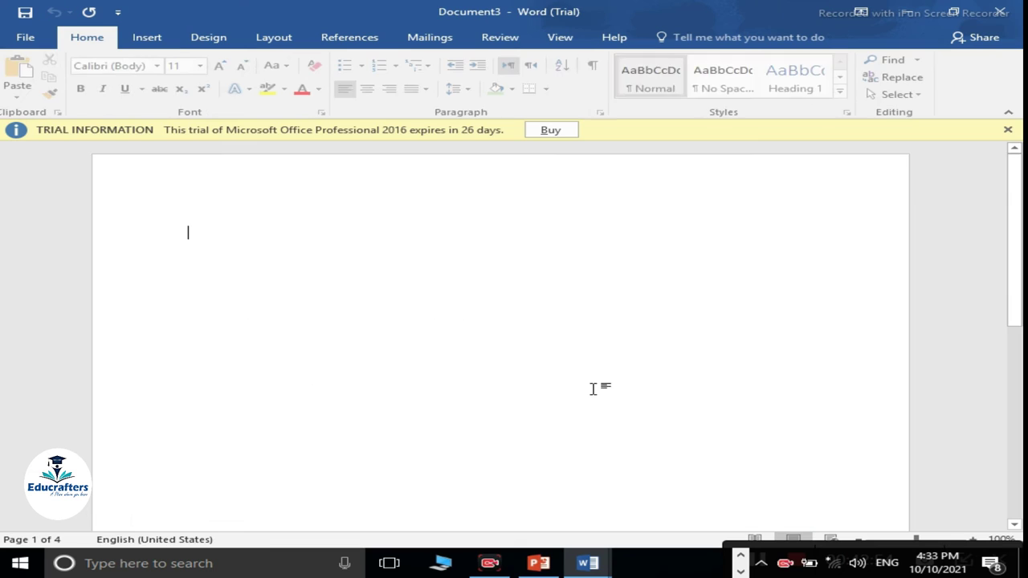
pyautogui.click(1008, 130)
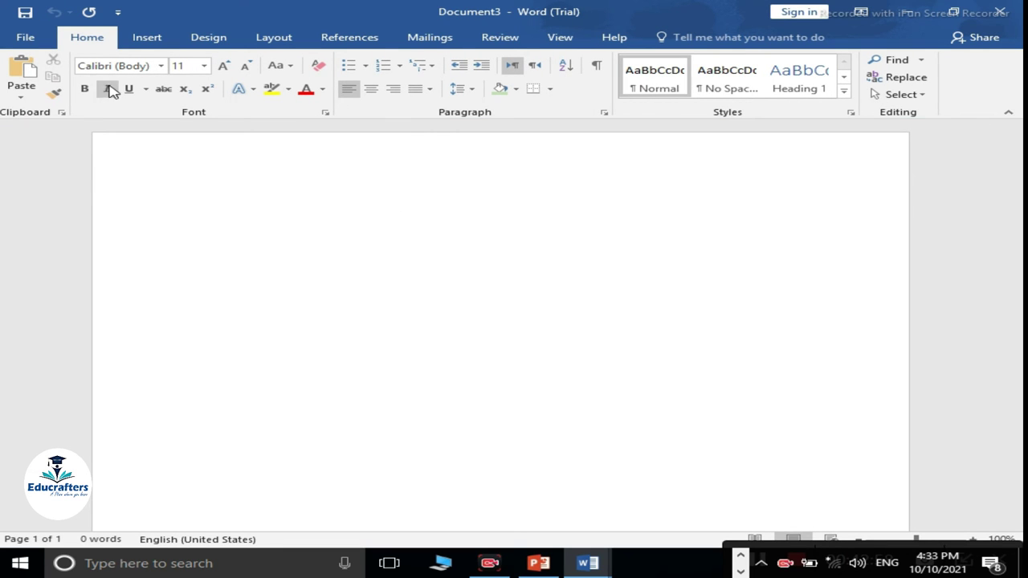
pyautogui.click(141, 40)
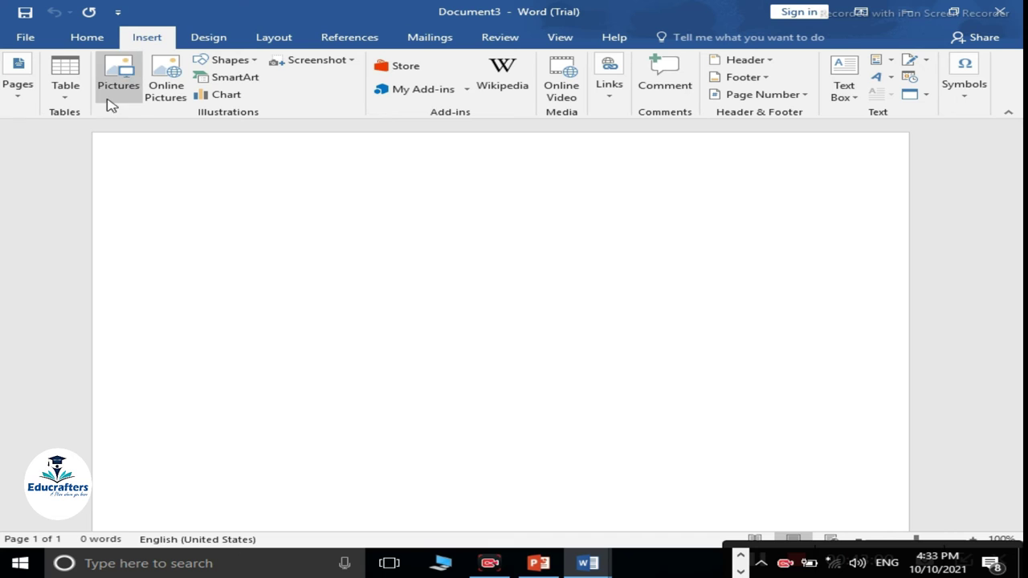
pyautogui.click(65, 96)
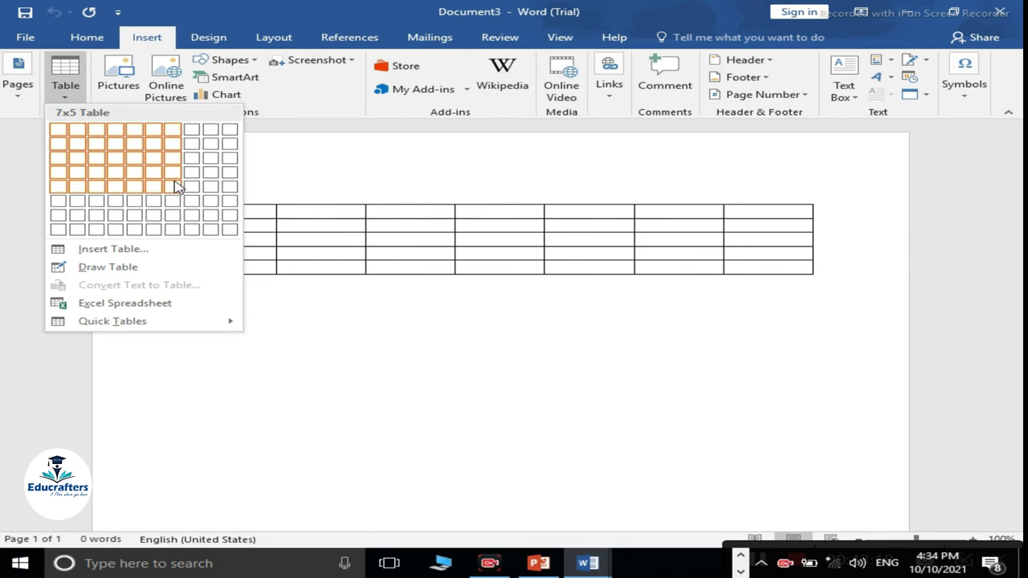
pyautogui.click(211, 222)
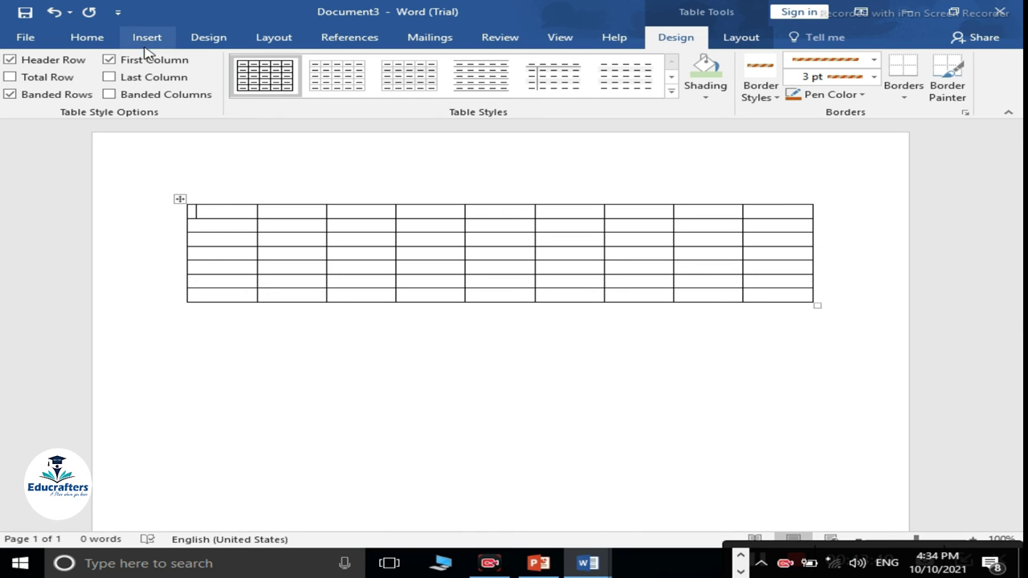
# Step: Replace the 9x7 table with a 10-column by 10-row table using the Insert Table dialog
pyautogui.hotkey('ctrl', 'z')
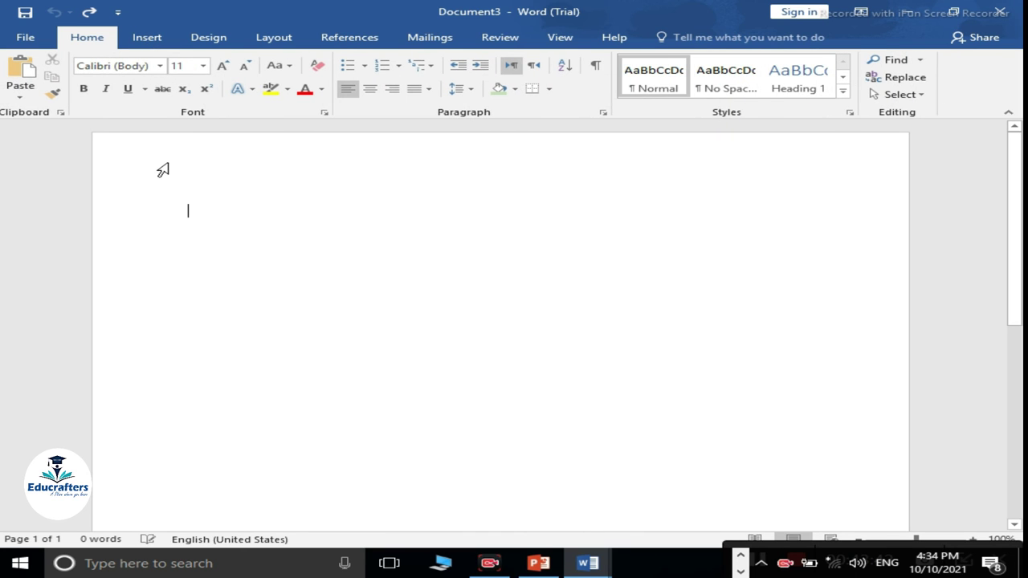
pyautogui.click(147, 38)
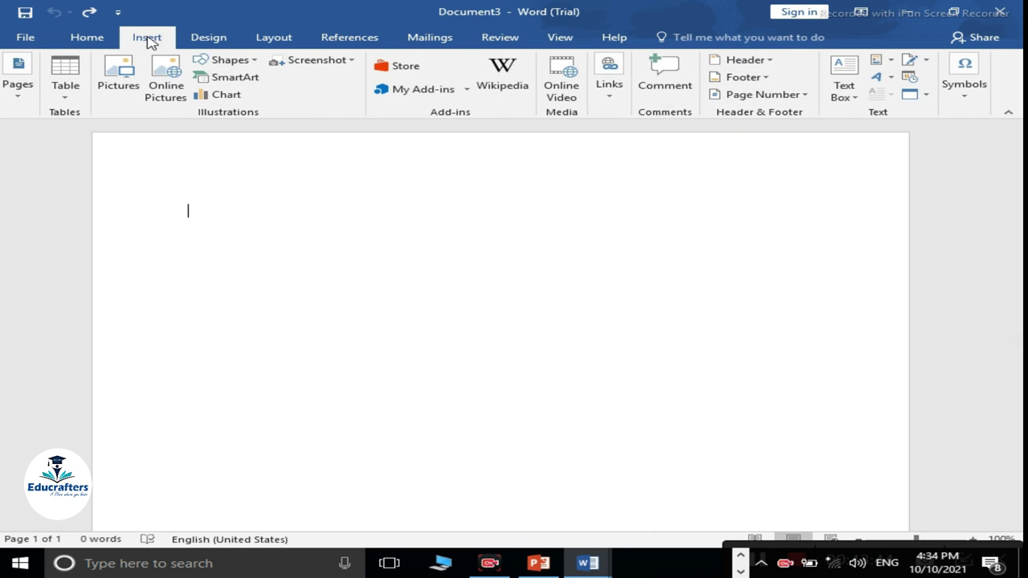
pyautogui.click(57, 96)
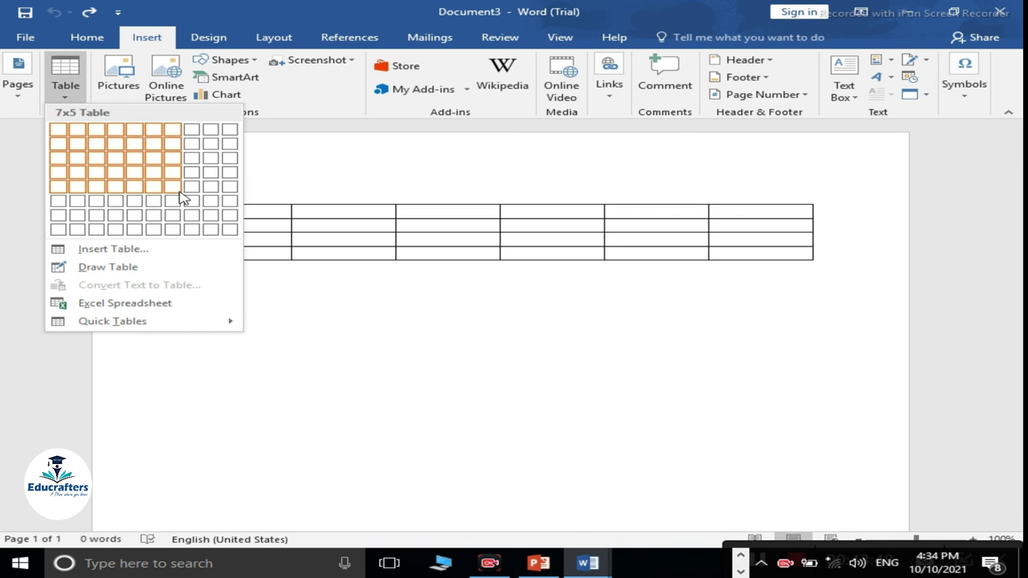
pyautogui.click(91, 251)
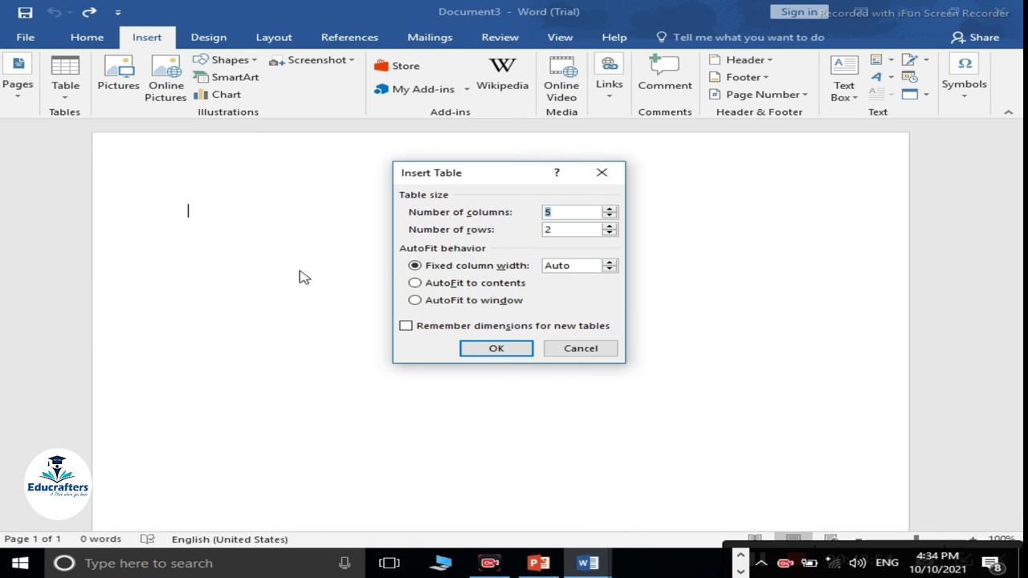
pyautogui.click(610, 209)
pyautogui.click(610, 209)
pyautogui.click(610, 225)
pyautogui.click(610, 226)
pyautogui.click(610, 225)
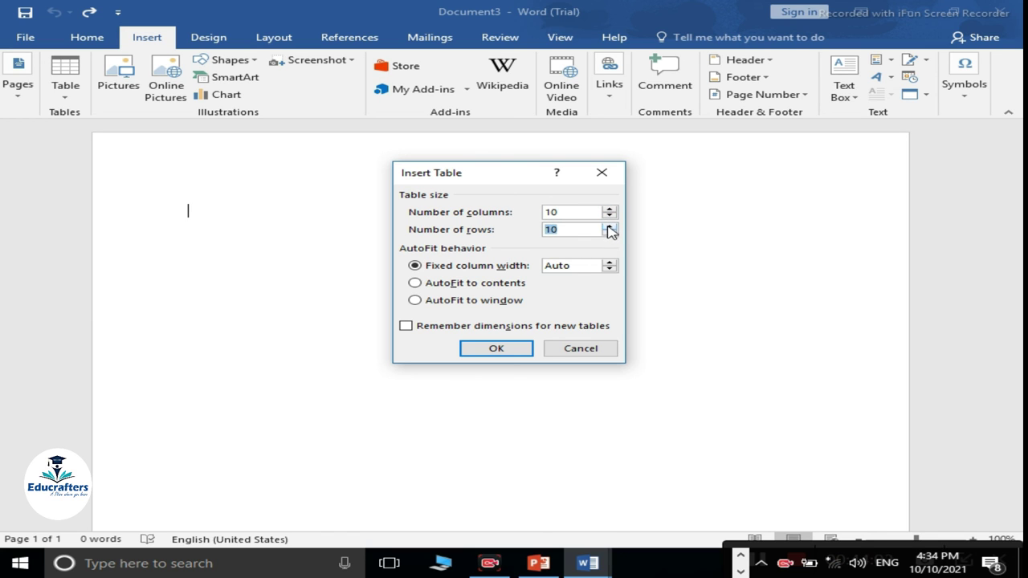
pyautogui.click(496, 350)
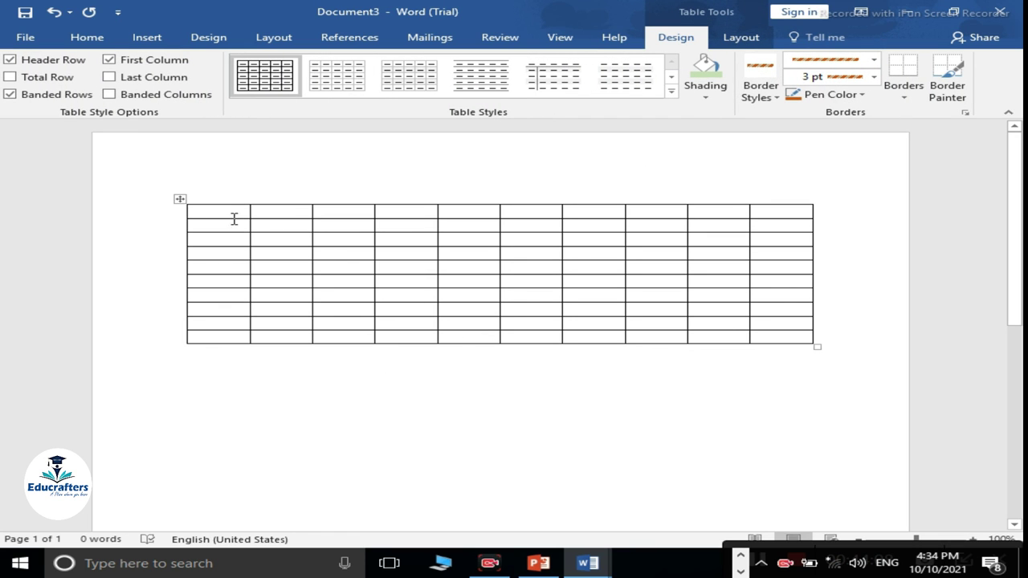
# Step: Undo the 10x10 table and switch to Draw Table mode
pyautogui.hotkey('ctrl', 'z')
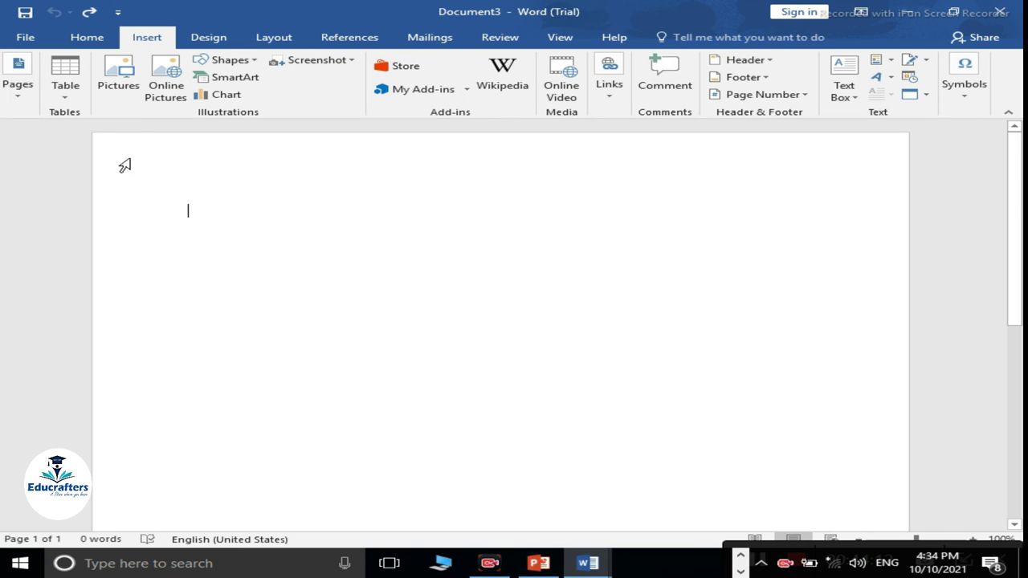
pyautogui.click(75, 94)
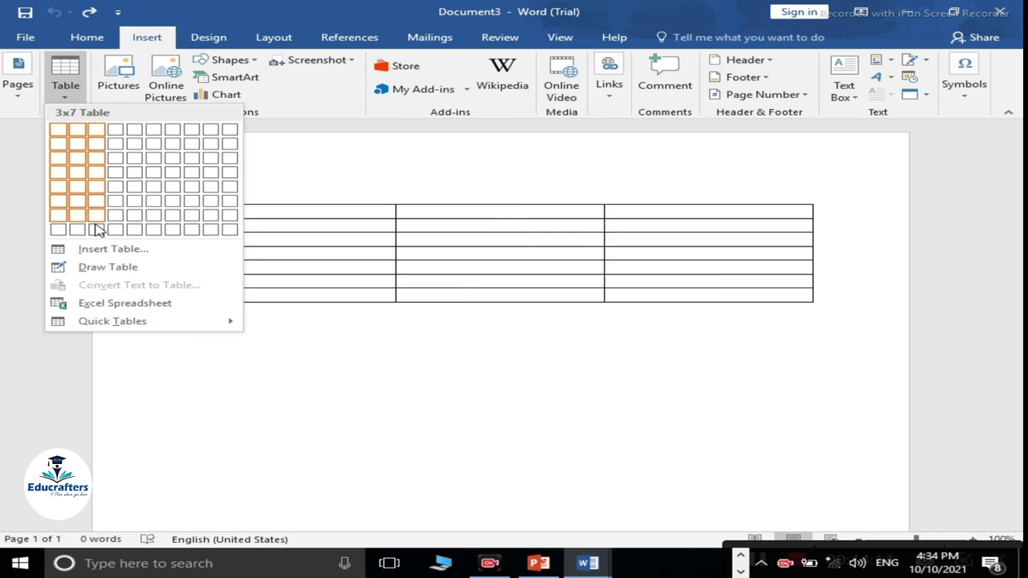
pyautogui.click(127, 268)
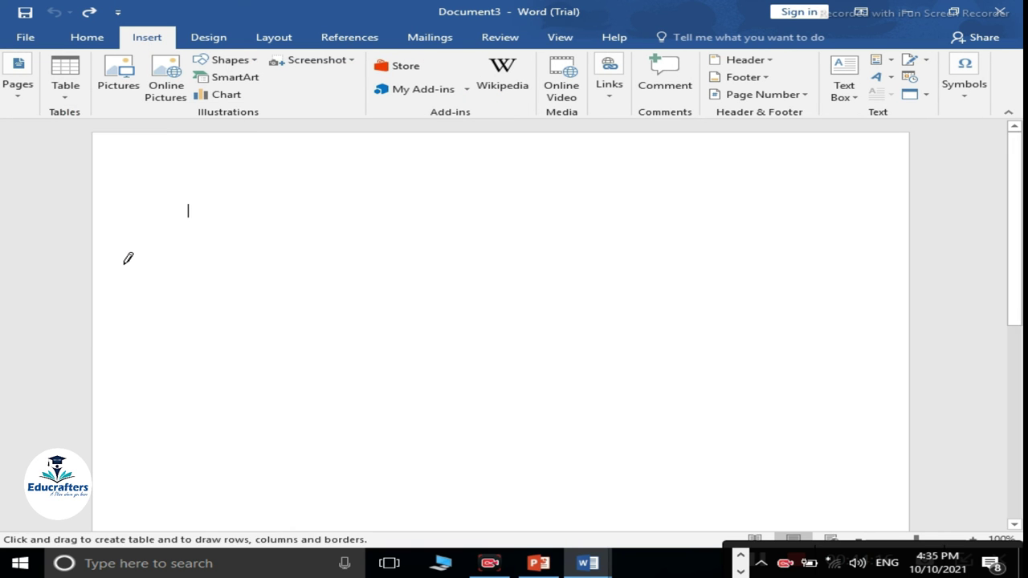